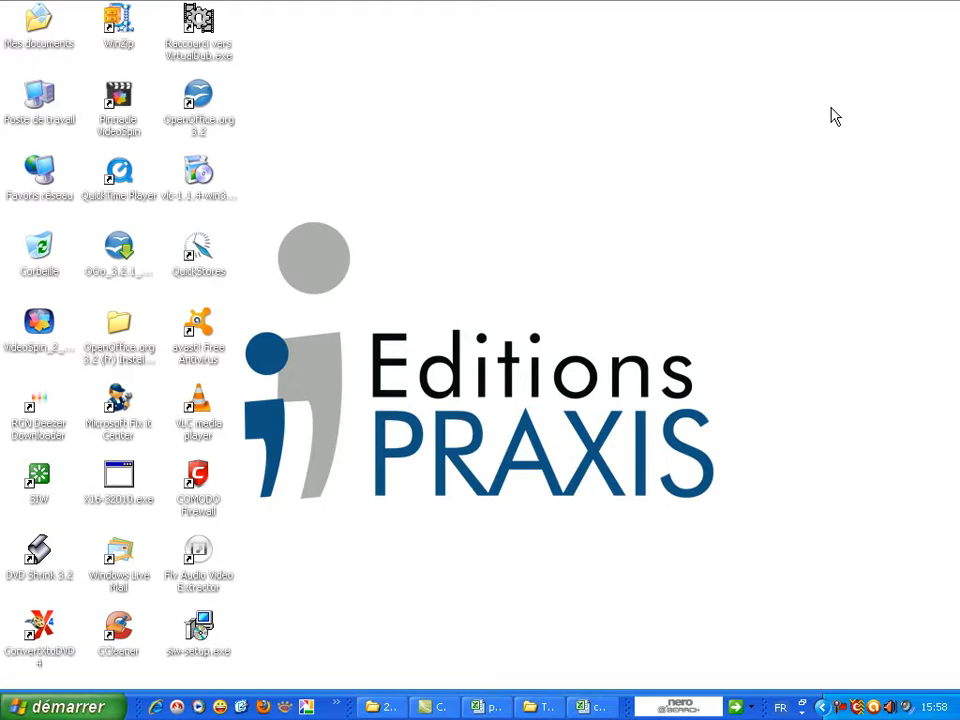
Step: Switch to the creer_graphique.xls workbook in Excel and delete the existing chart below the data table
click(583, 710)
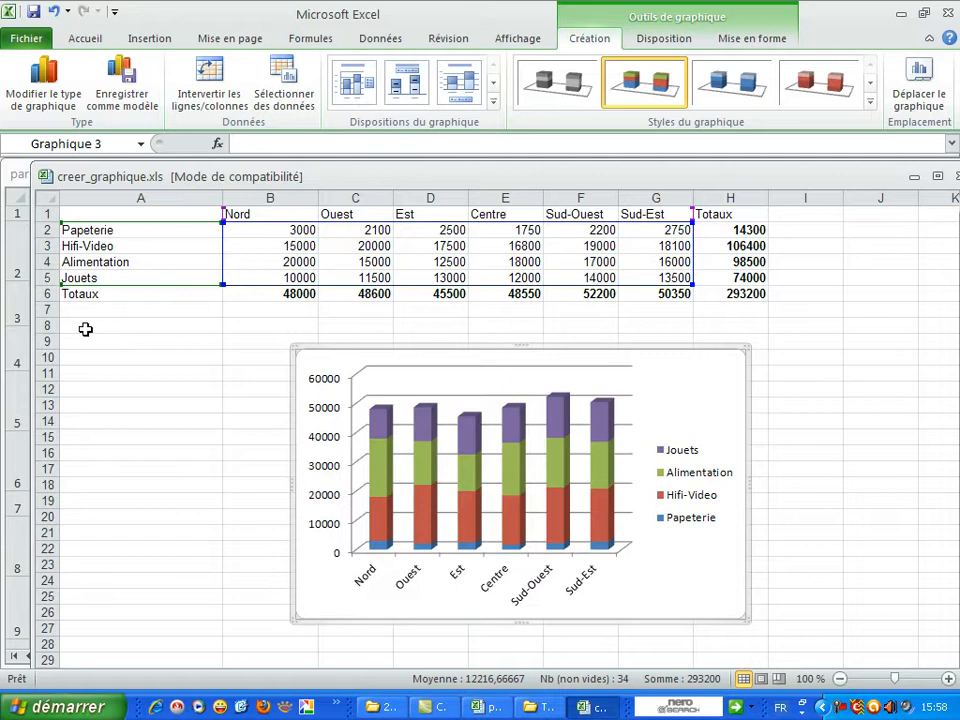
key(Delete)
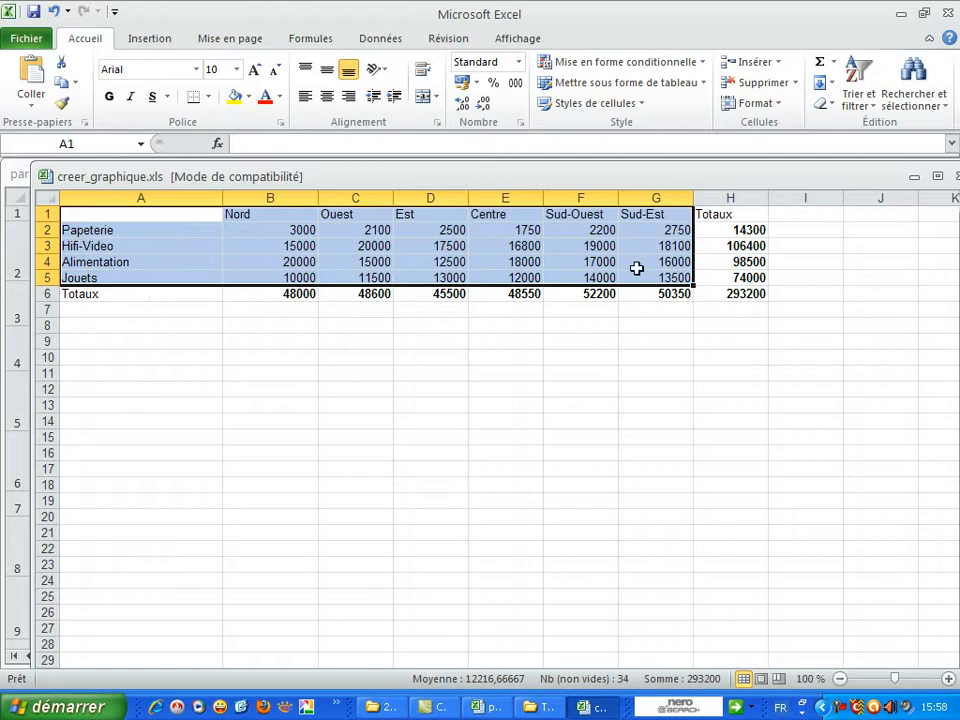
click(270, 341)
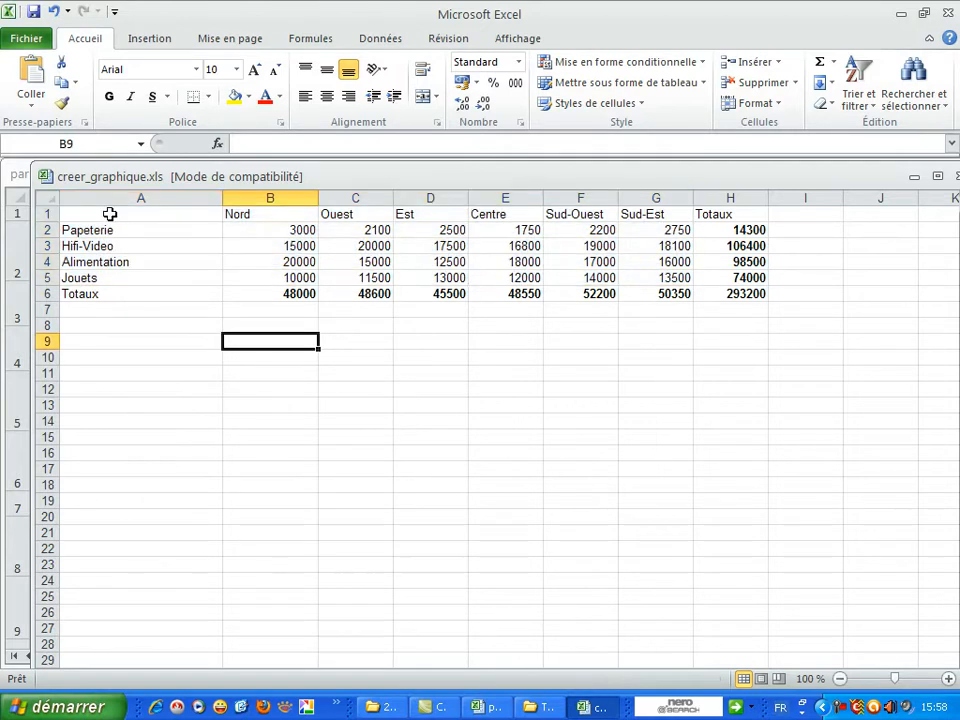
Step: Insert a stacked 3D column chart (Histogramme 3D) from the range A1:G5, leaving out the Totaux row and column
click(101, 212)
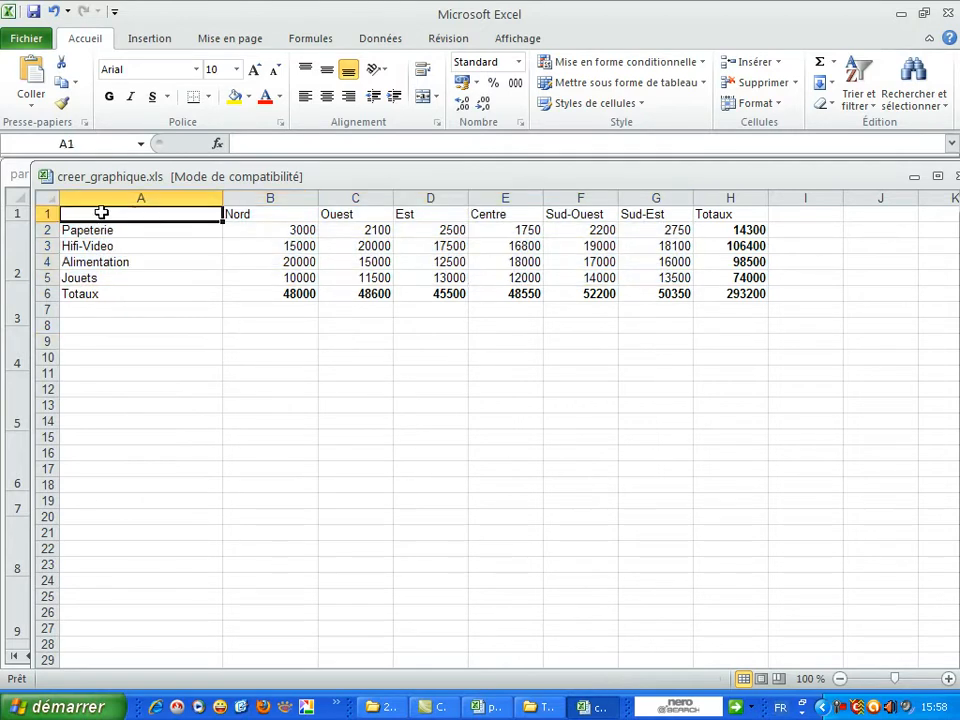
drag(101, 212, 678, 273)
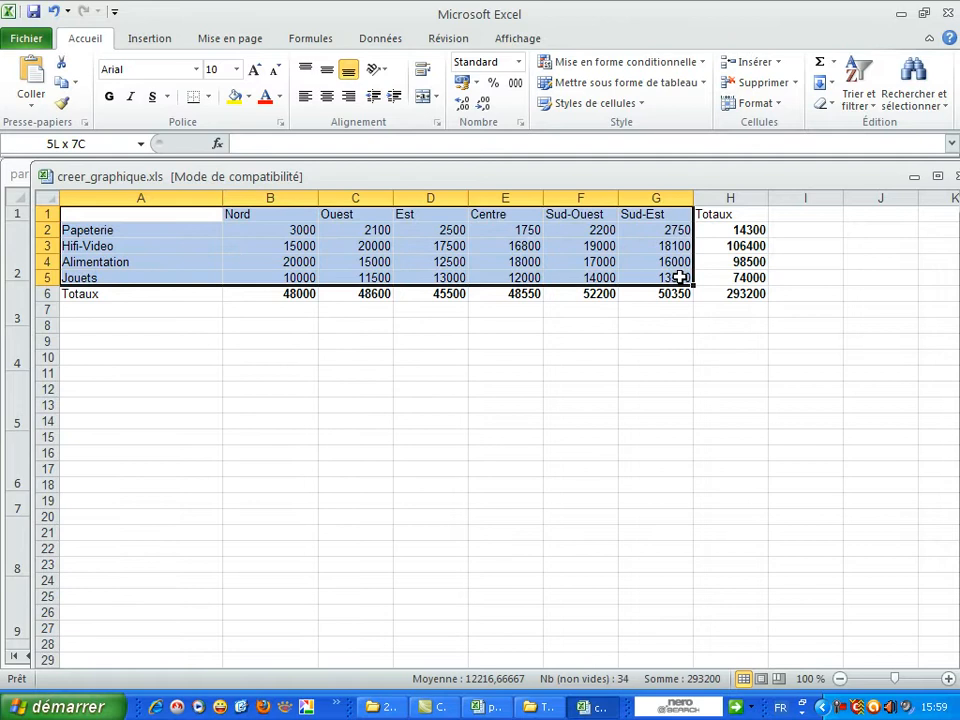
drag(679, 277, 679, 277)
click(148, 40)
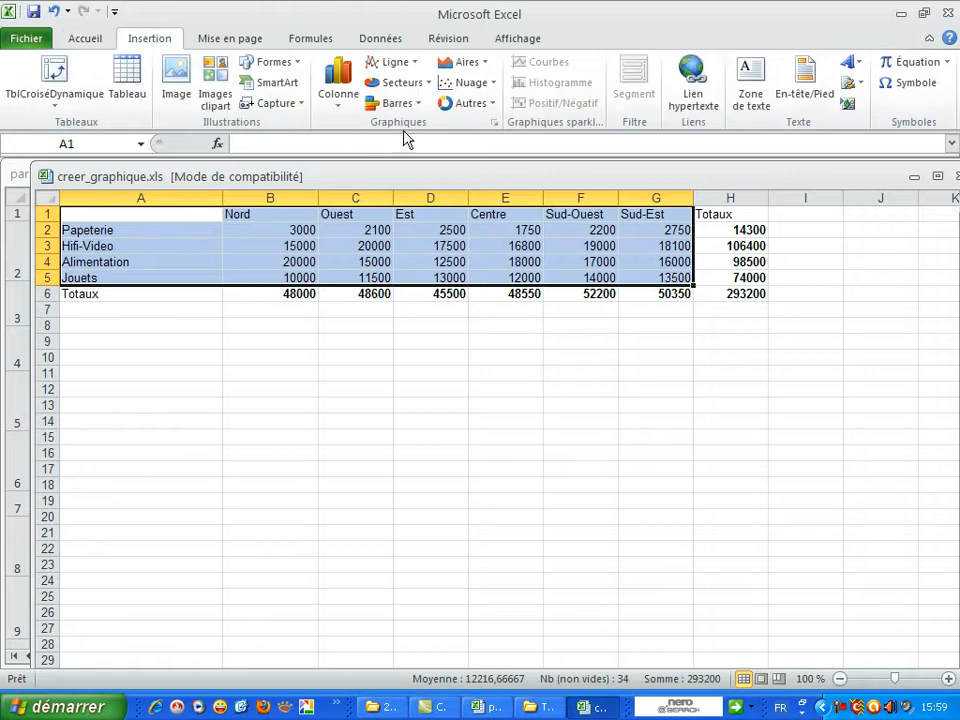
click(339, 97)
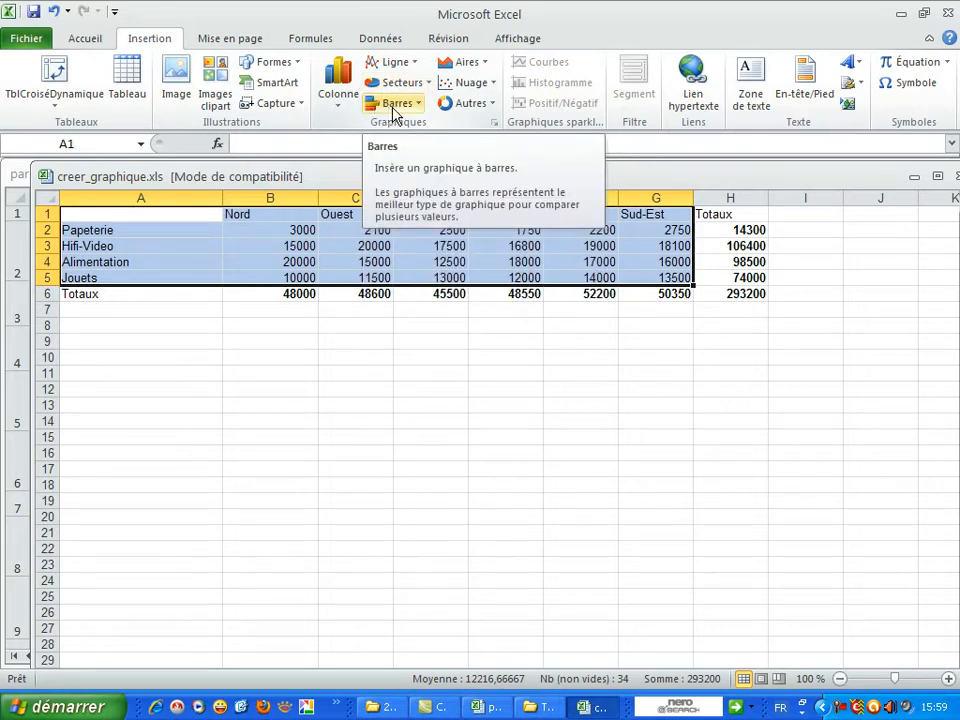
click(493, 104)
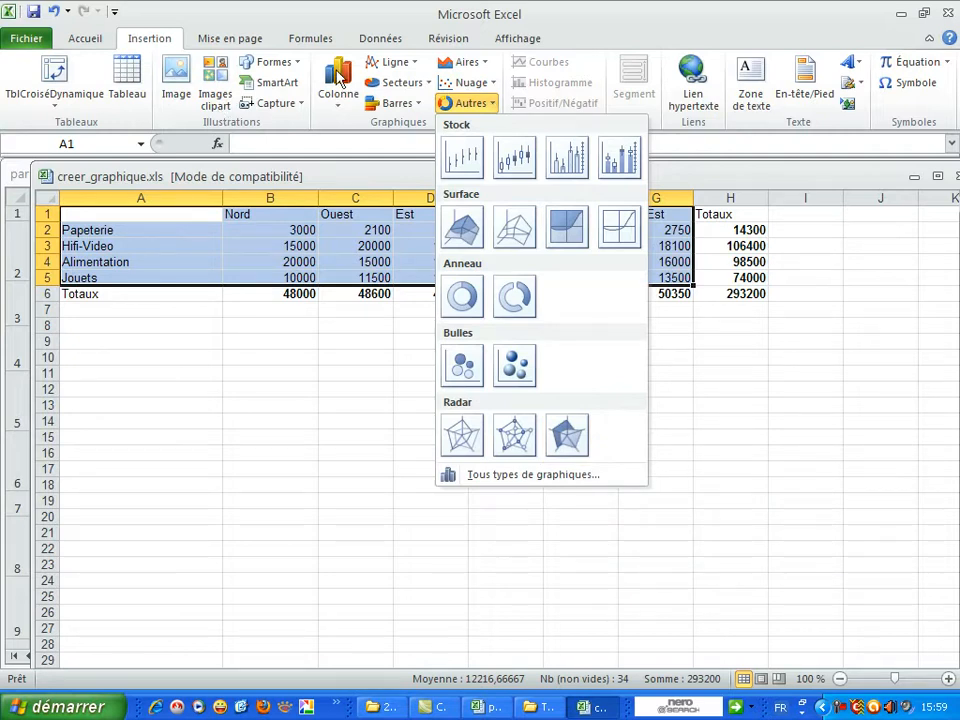
click(338, 78)
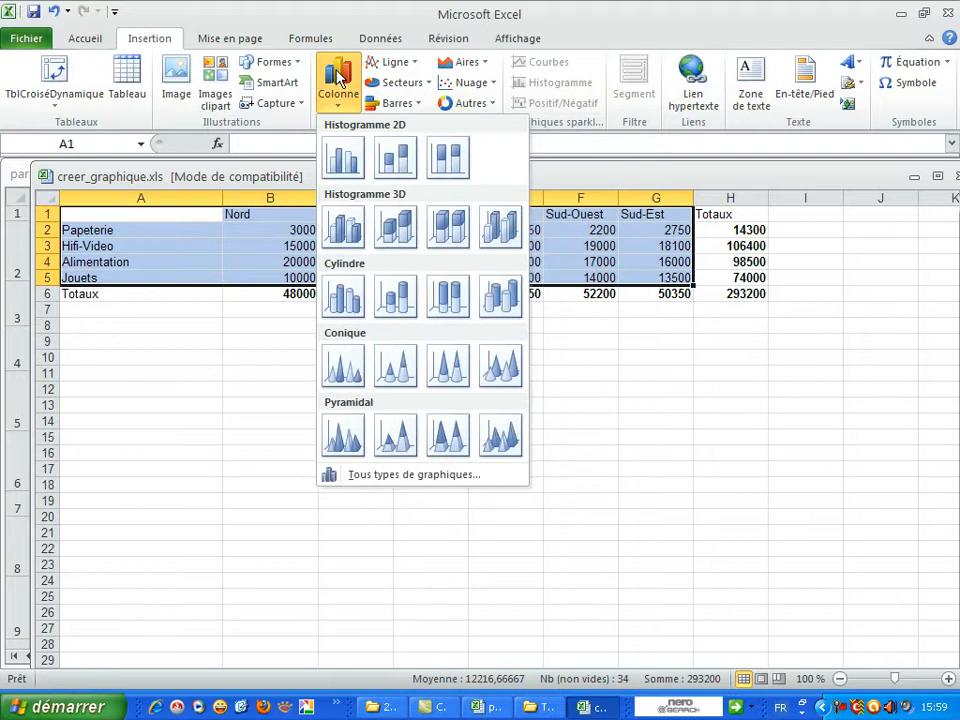
click(387, 227)
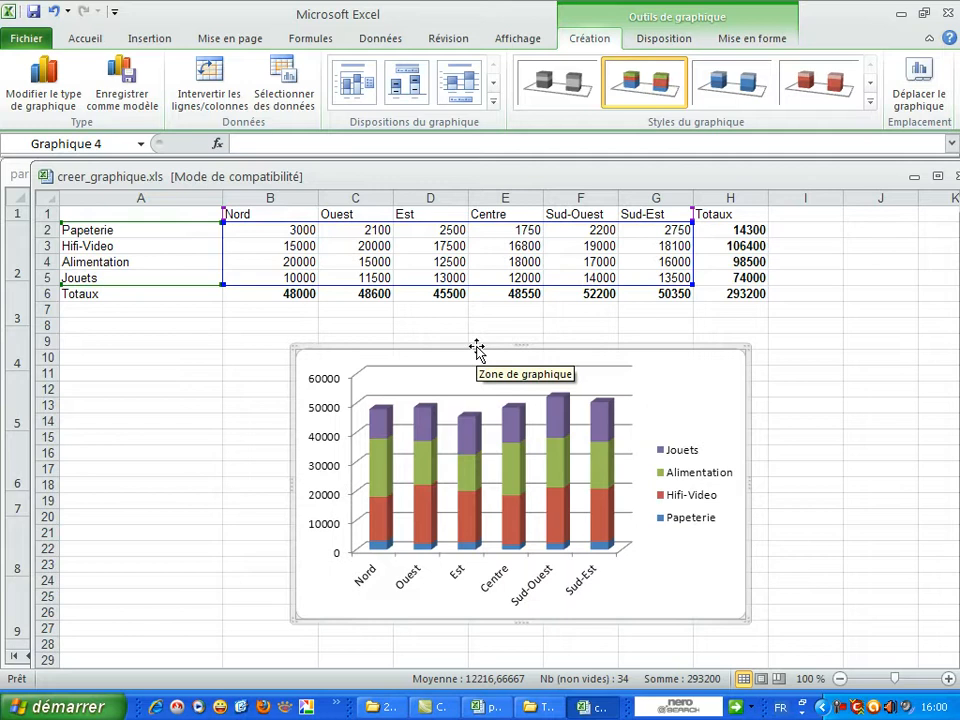
Step: Move the chart up and to the left beneath the table, and apply the multicoloured style from the third row of chart styles
drag(476, 346, 342, 329)
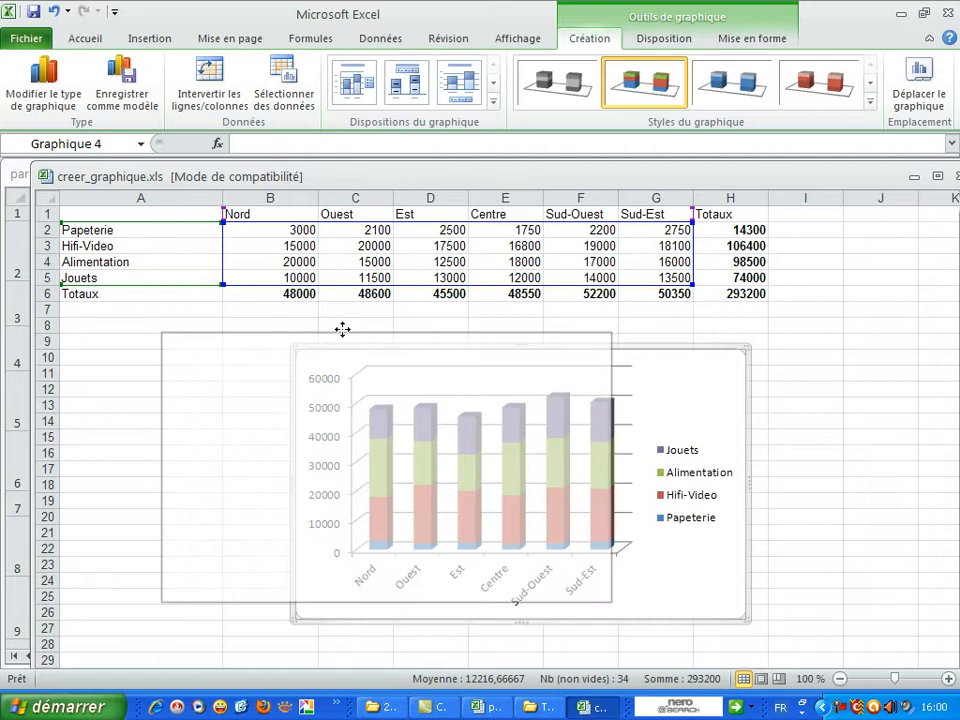
drag(342, 329, 343, 330)
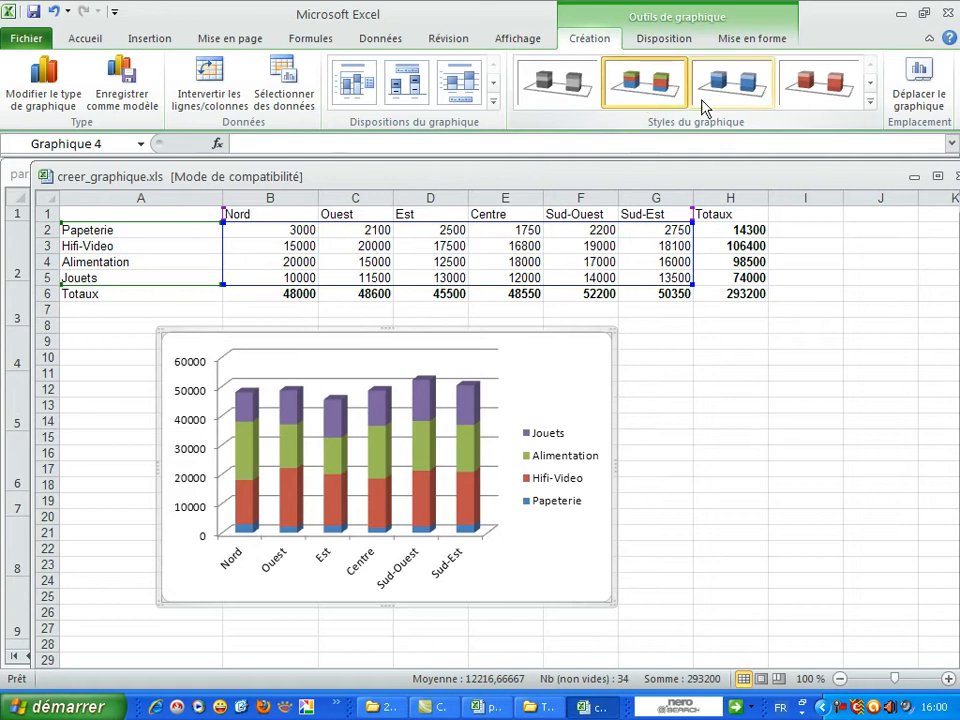
click(712, 104)
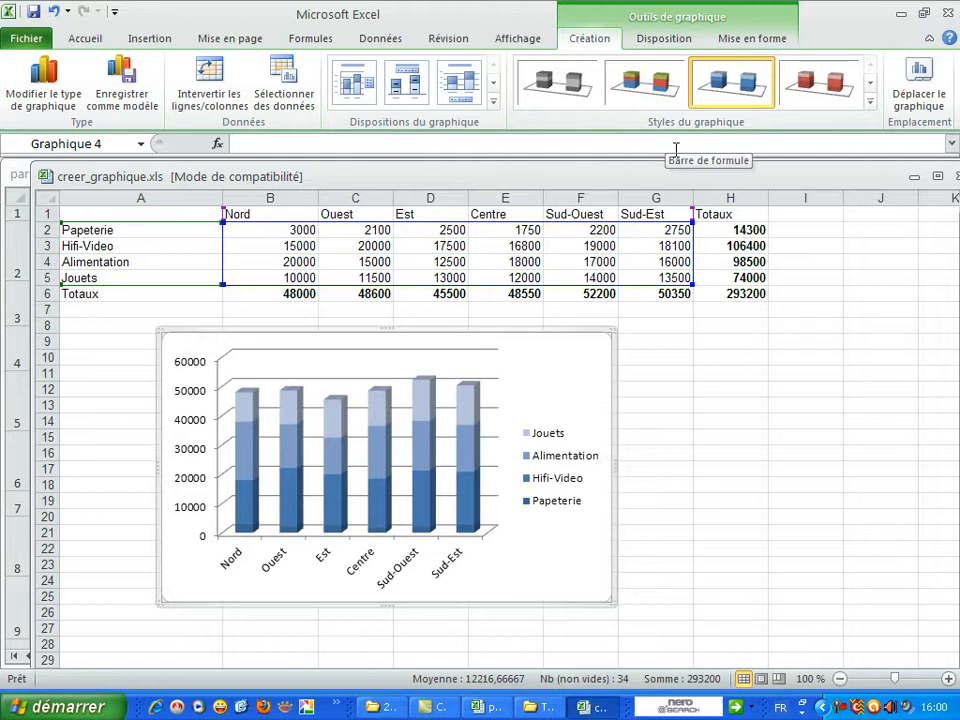
click(660, 90)
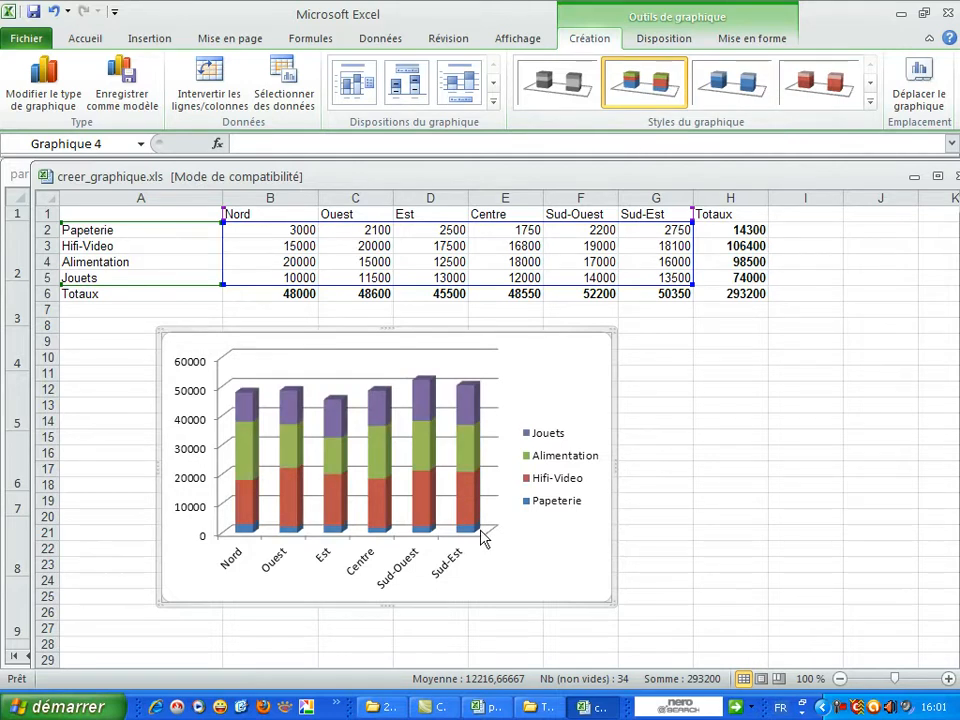
click(870, 101)
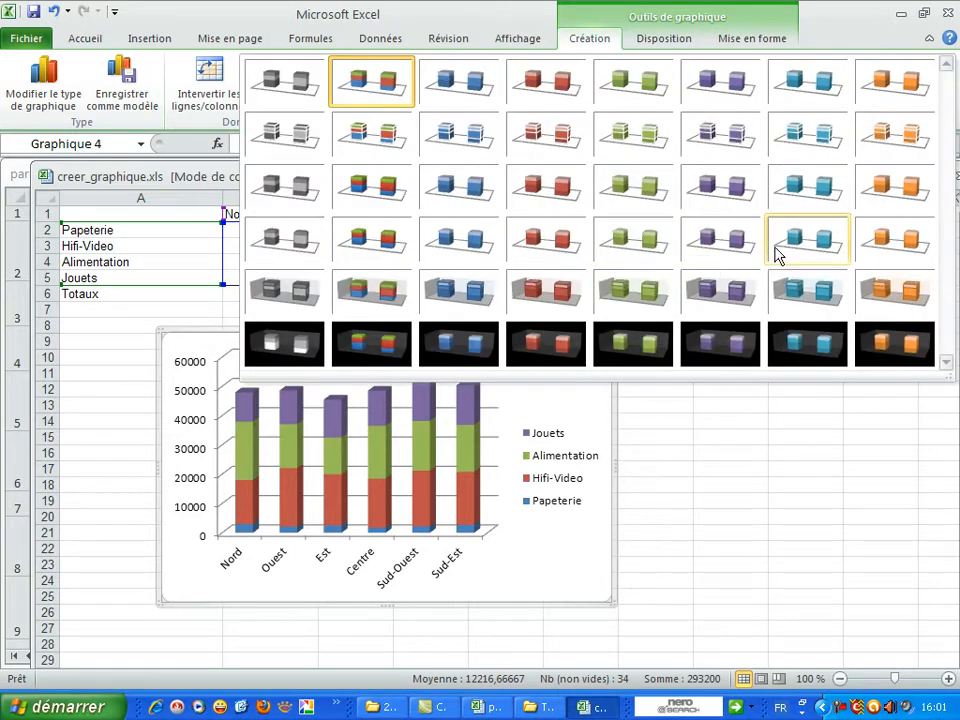
click(370, 193)
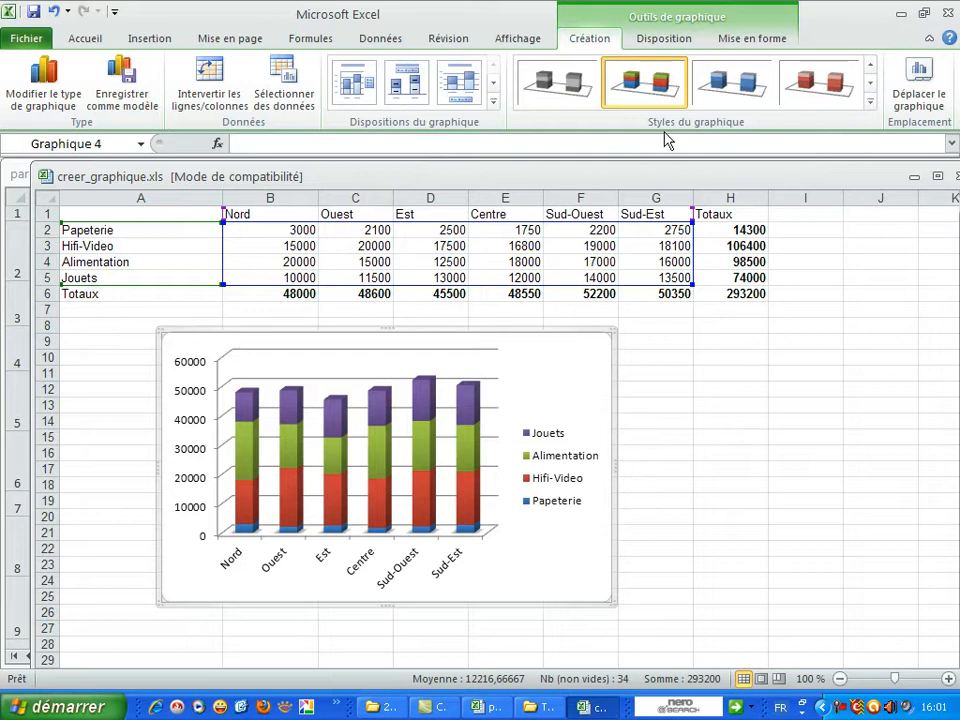
Step: Move the chart to the sheet Feuil2 as an embedded object
click(918, 95)
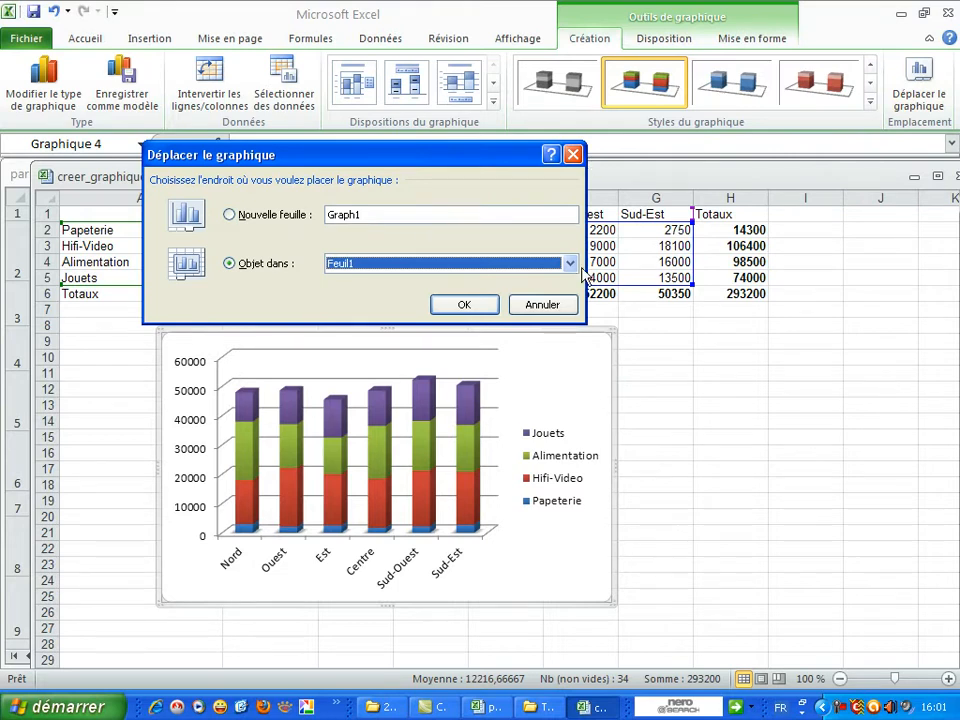
click(569, 264)
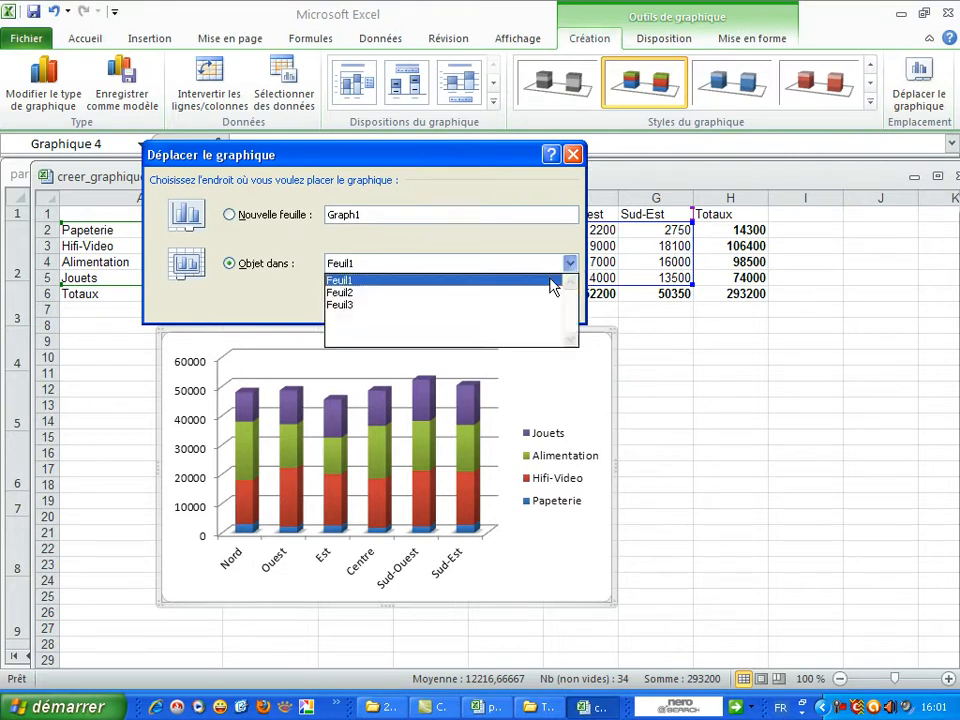
click(391, 293)
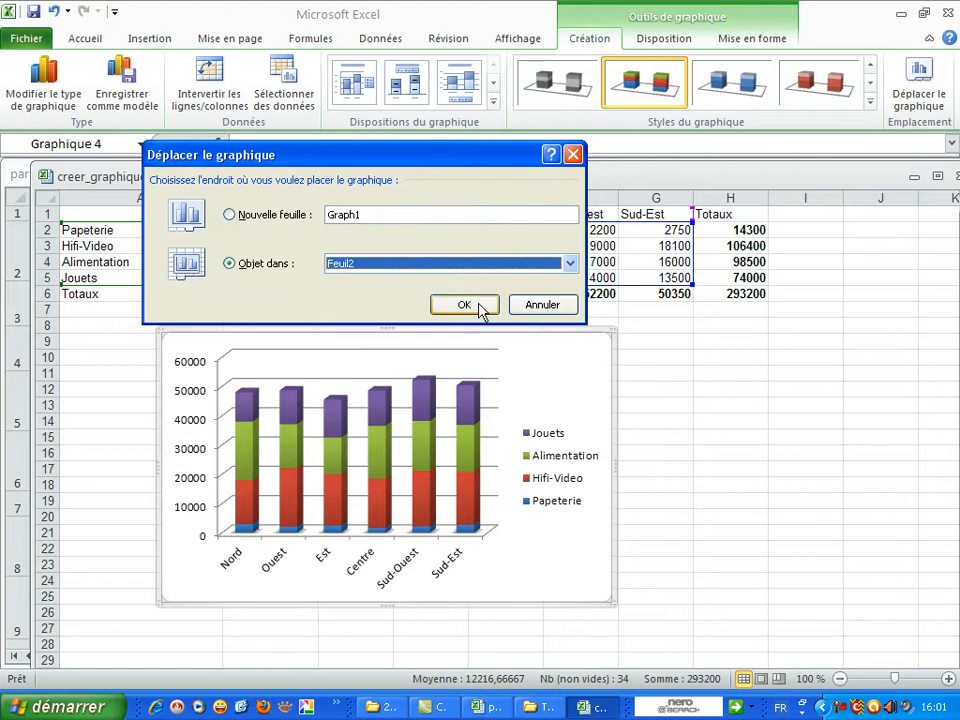
click(477, 308)
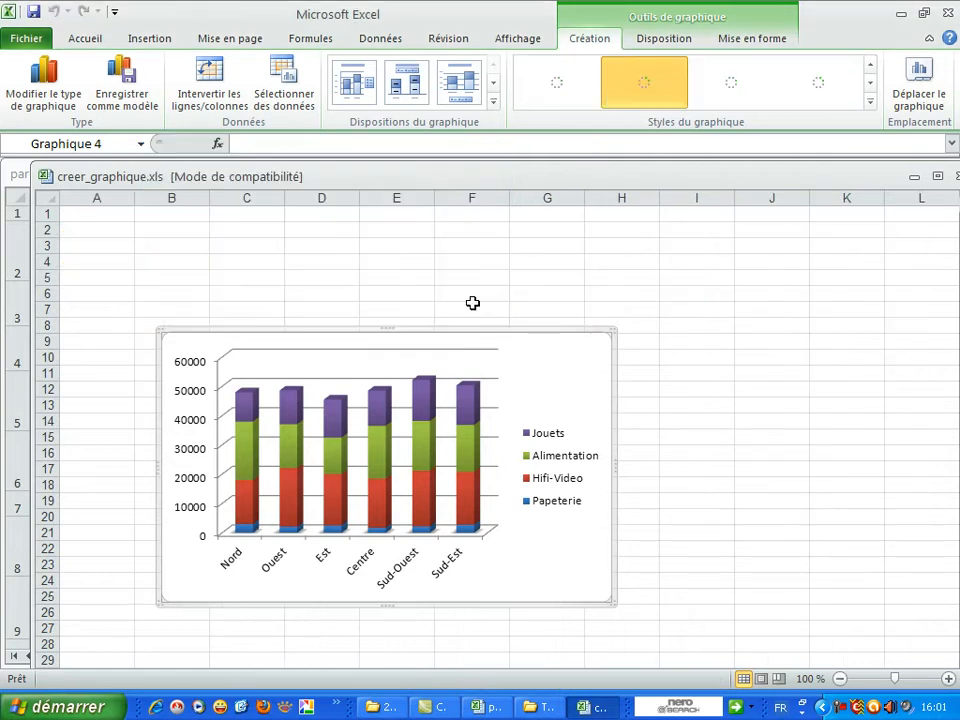
Step: Try to bring the sheet tabs into view by restoring the application window from full screen and making it taller
scroll(475, 301, down, 1)
scroll(477, 295, down, 7)
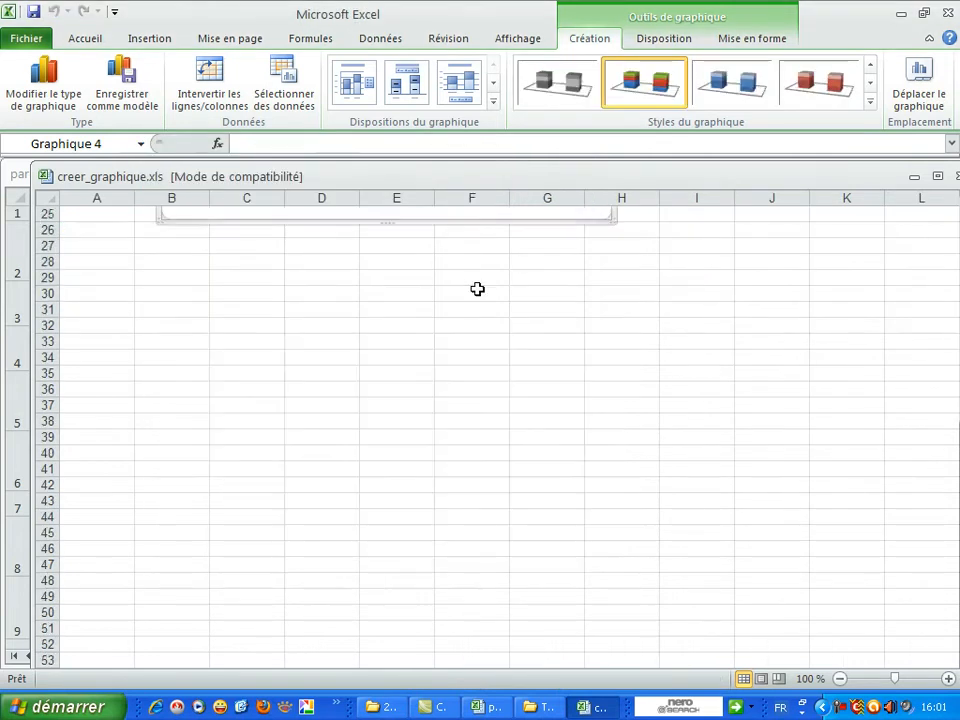
scroll(885, 272, down, 1)
scroll(884, 275, down, 11)
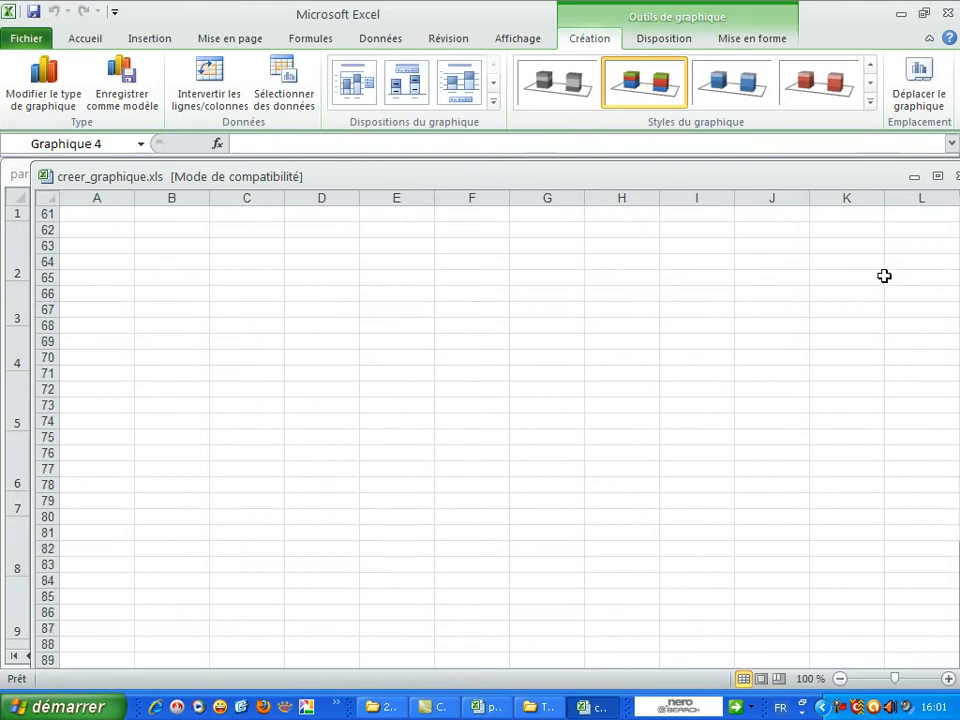
scroll(884, 276, down, 2)
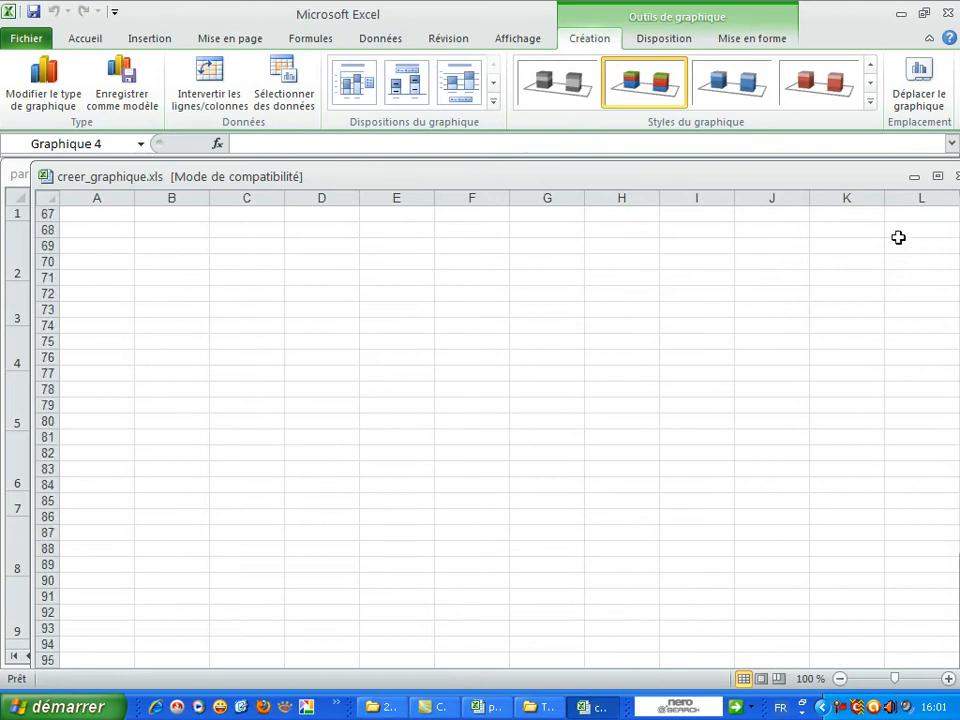
click(923, 13)
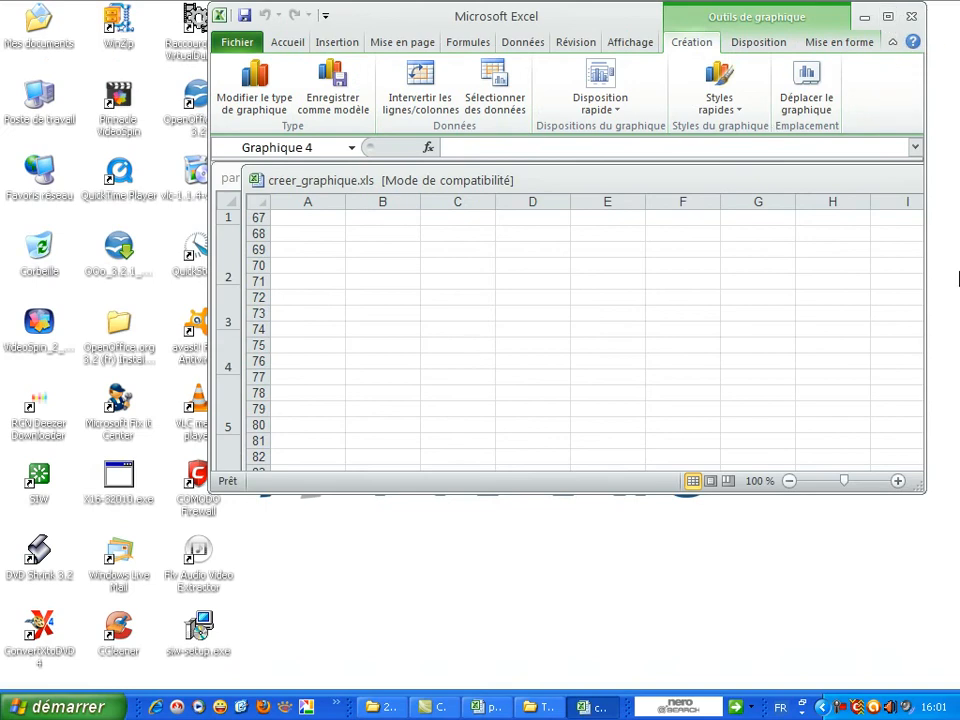
scroll(433, 261, down, 4)
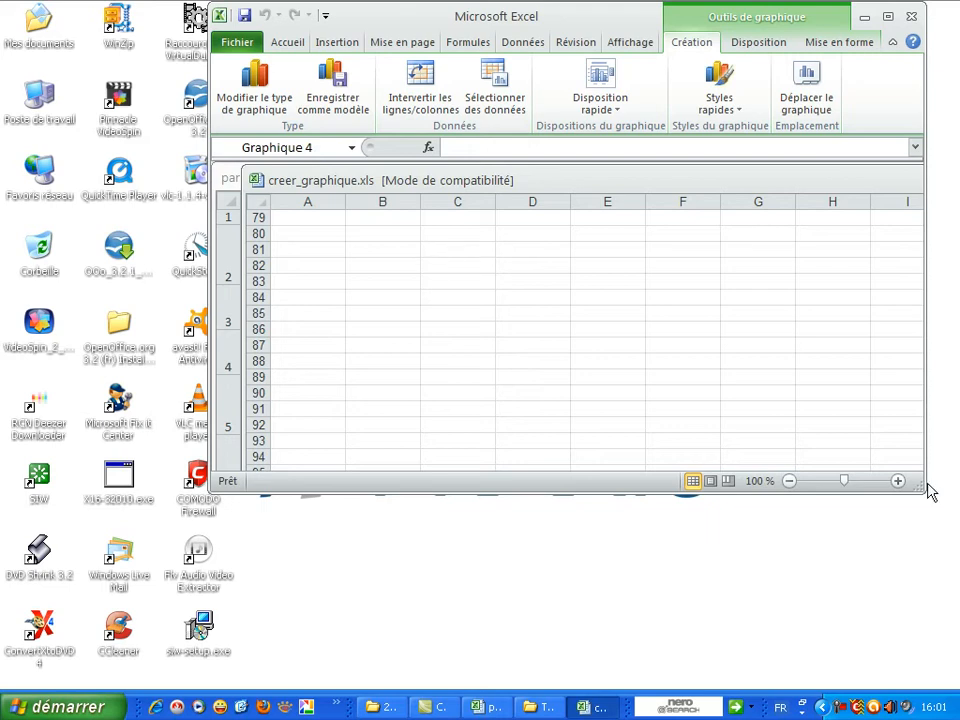
drag(926, 490, 941, 669)
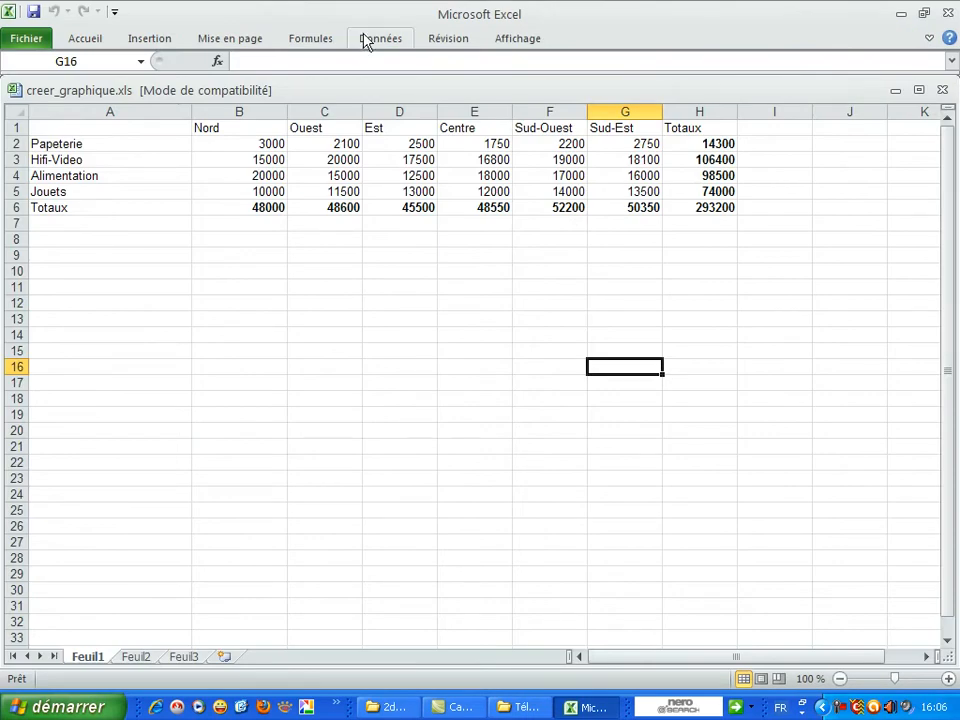
Step: Arrange only the active workbook's windows in the Mosaïque layout, with the full ribbon shown, and display the sheet Feuil2
click(928, 40)
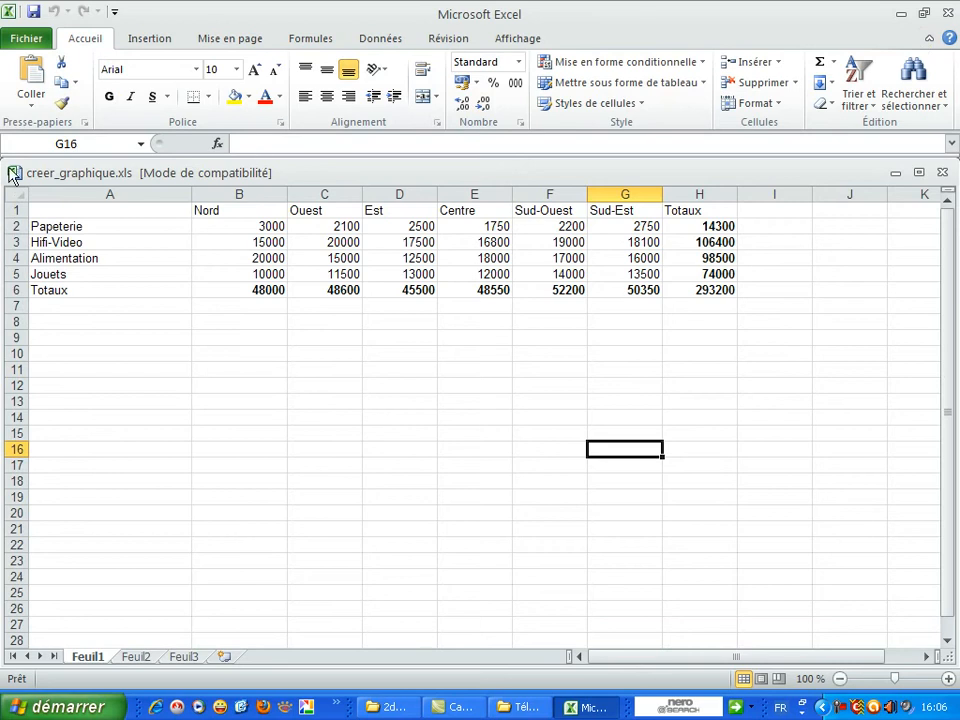
right_click(296, 175)
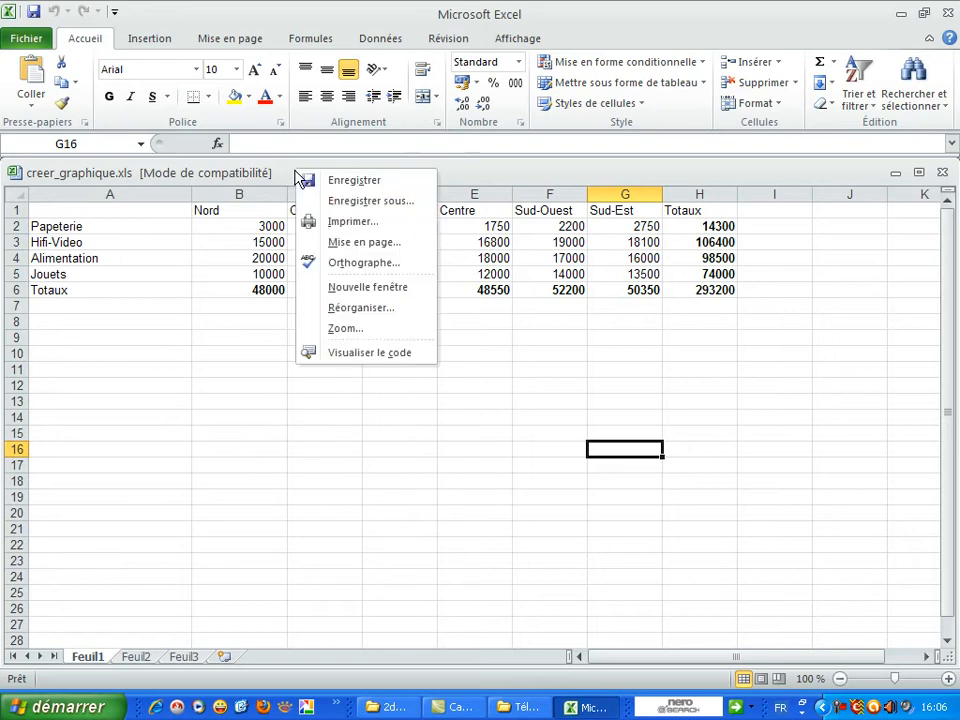
click(368, 309)
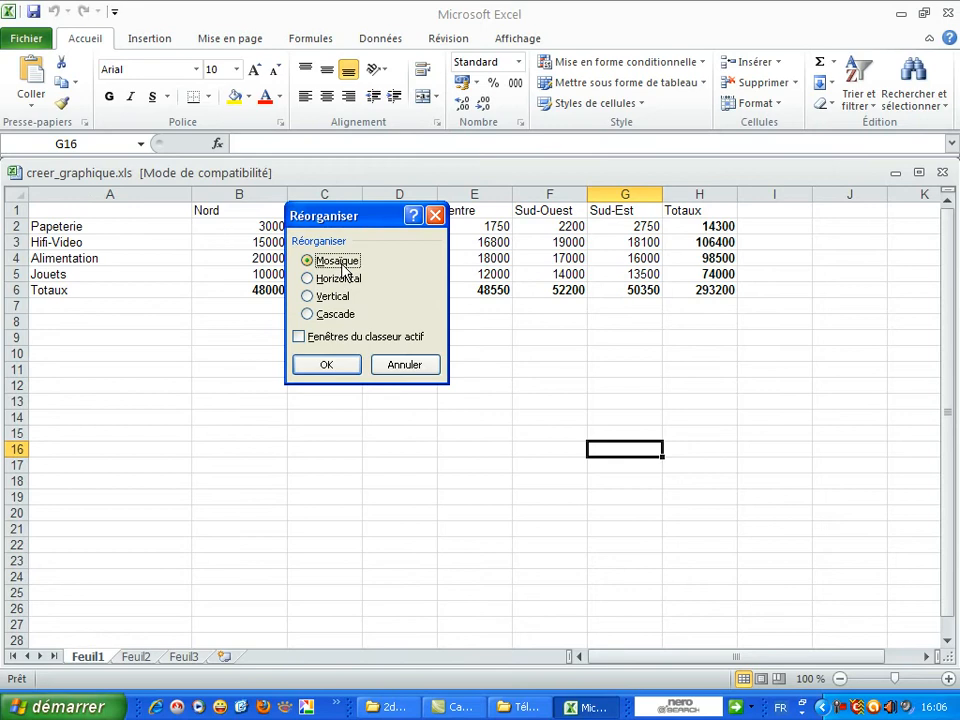
click(299, 337)
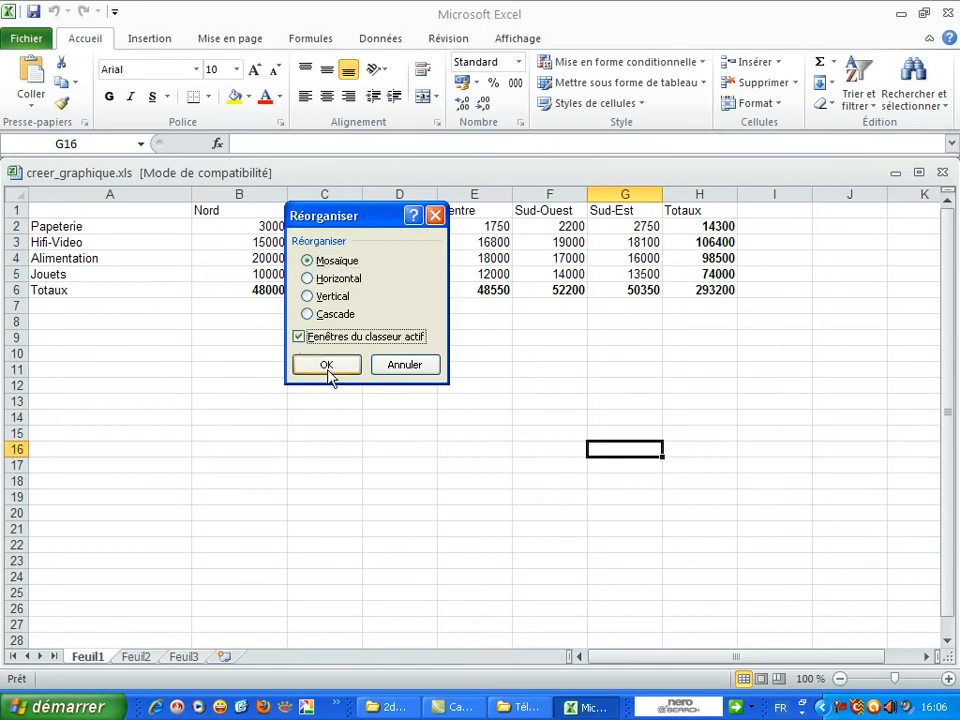
click(328, 366)
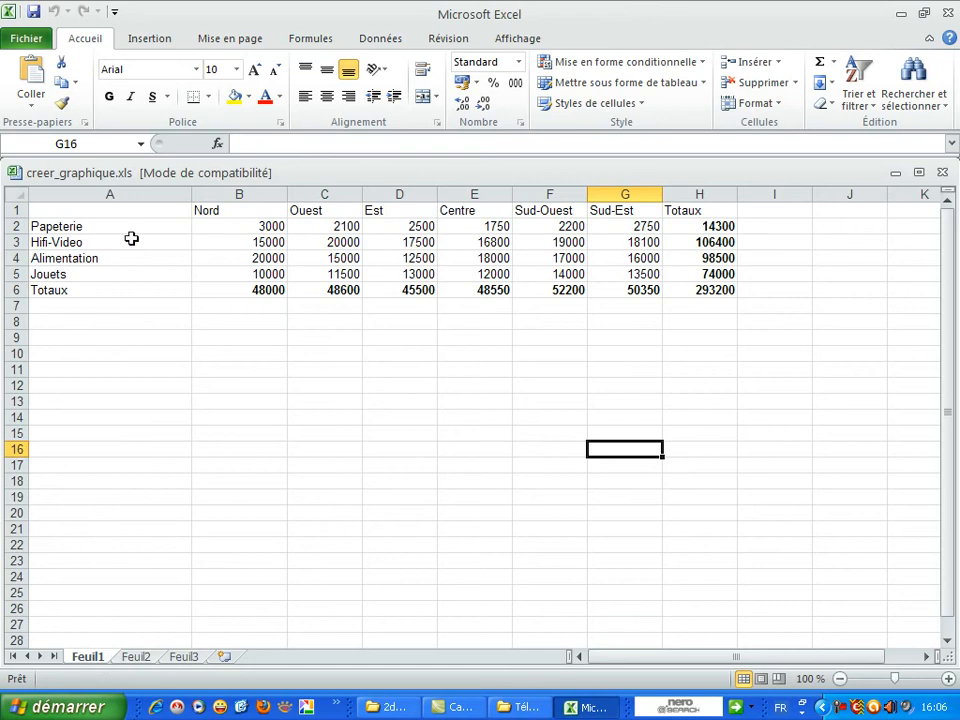
click(136, 657)
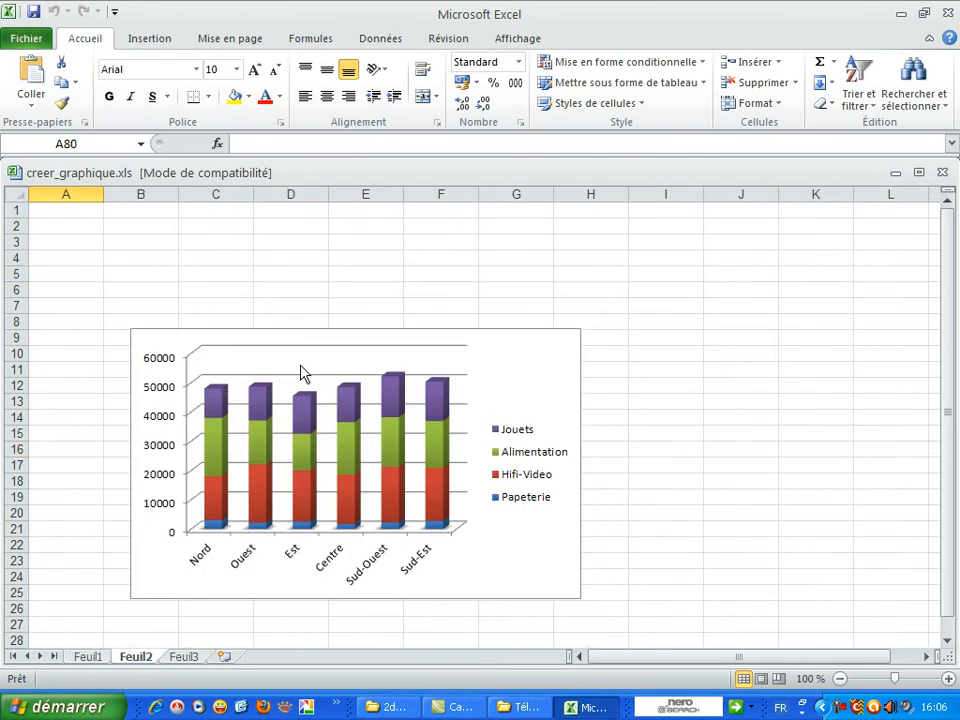